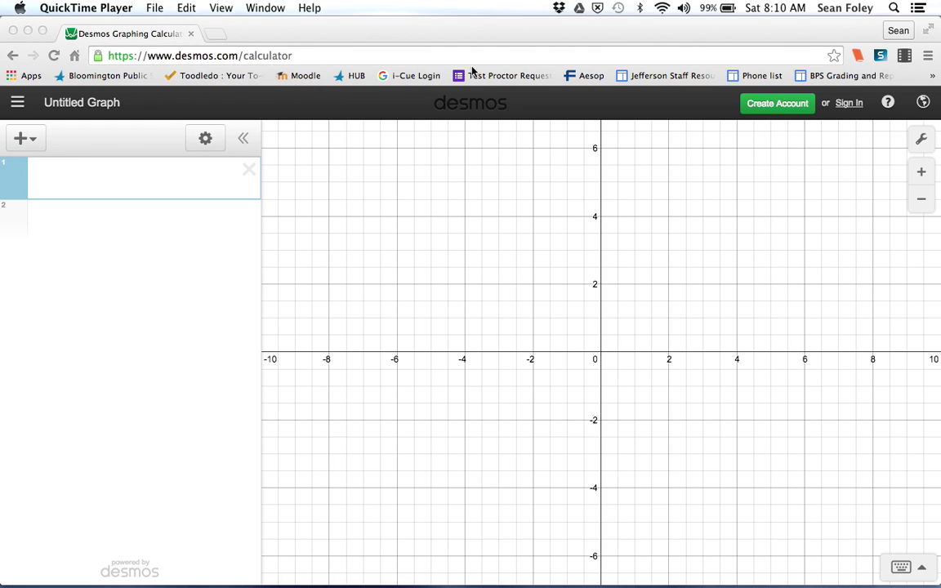
# Sign in to the graphing calculator with the Google account.
pyautogui.click(852, 106)
pyautogui.click(852, 107)
pyautogui.click(852, 108)
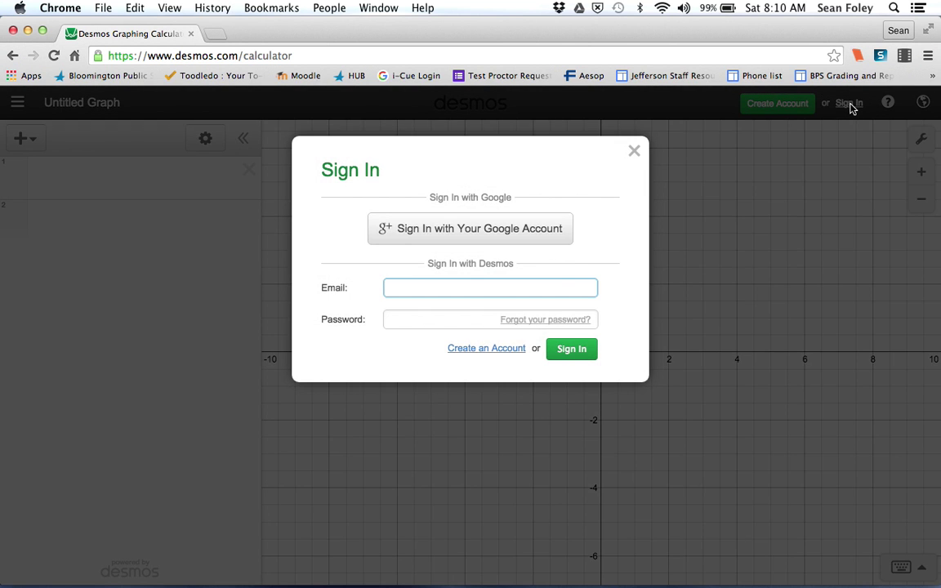
pyautogui.click(535, 230)
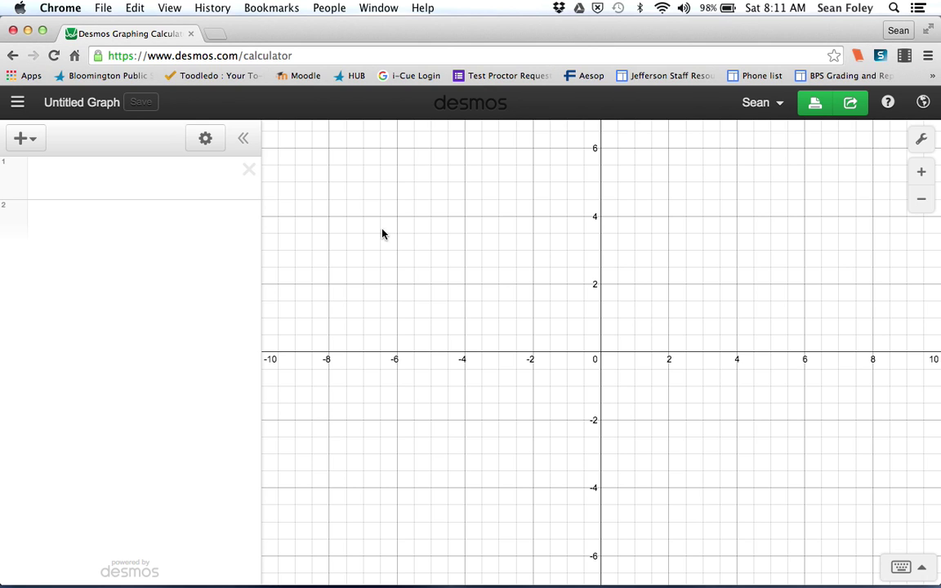
# Save the untitled graph under the title "My project data".
pyautogui.click(107, 108)
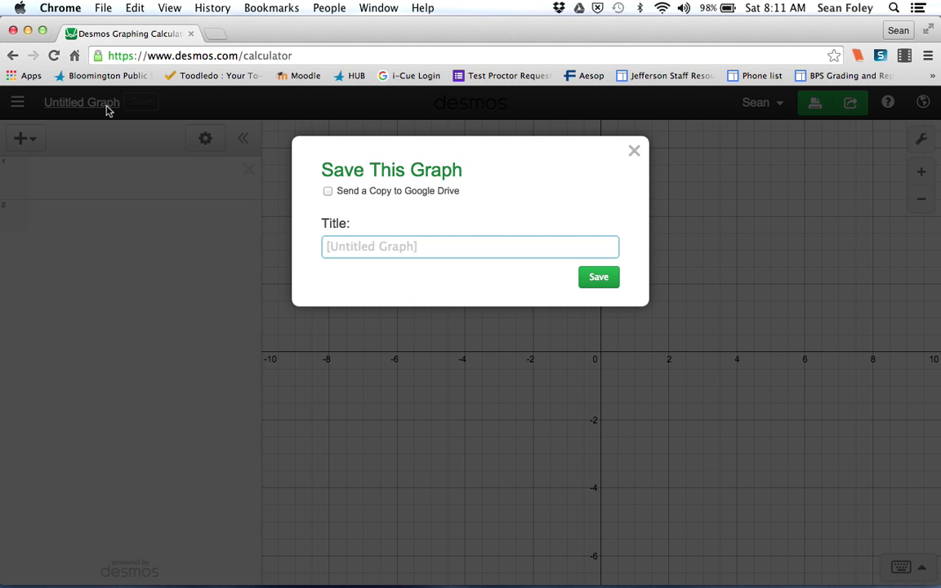
pyautogui.write('My project data')
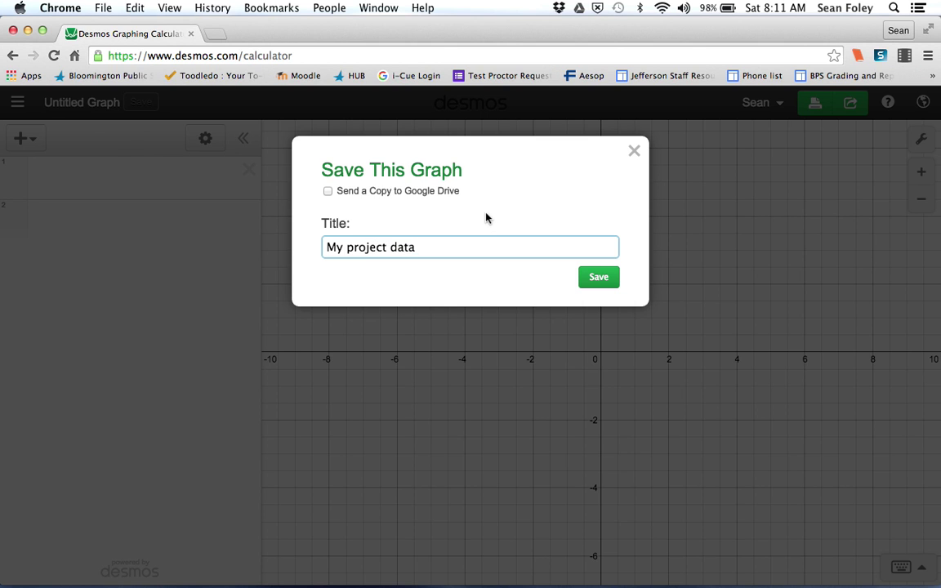
pyautogui.click(597, 281)
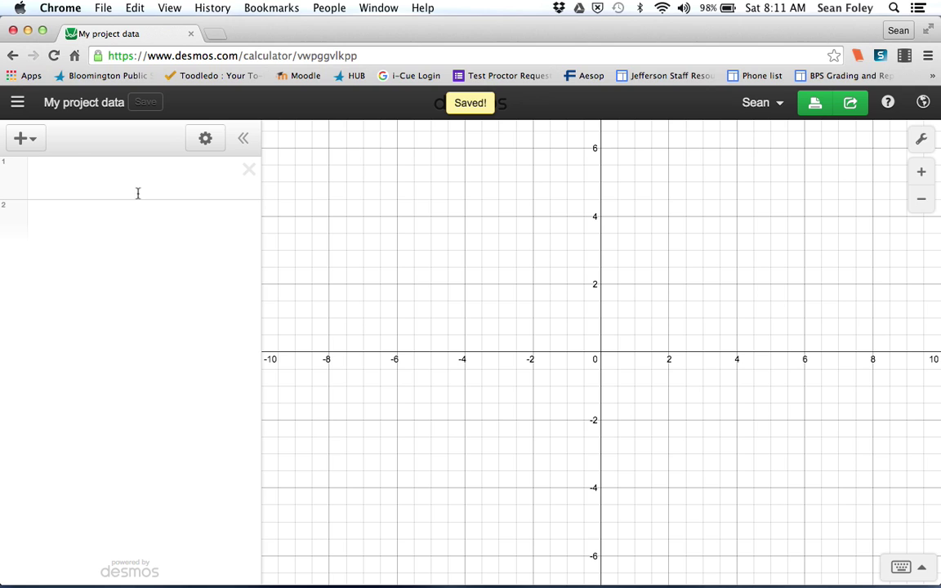
# Add a table to the expression list and enter its first data point, x 15 and y 65.
pyautogui.click(36, 147)
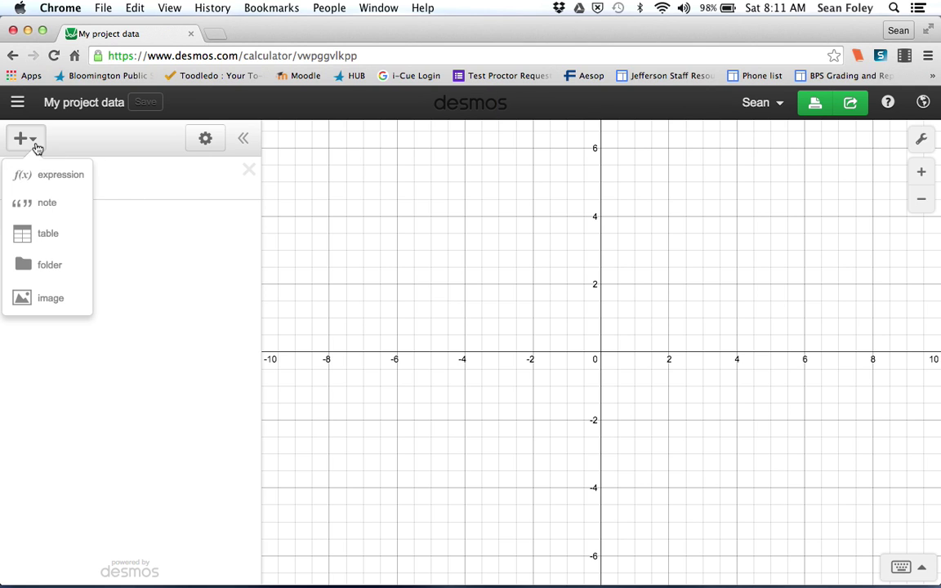
pyautogui.click(39, 237)
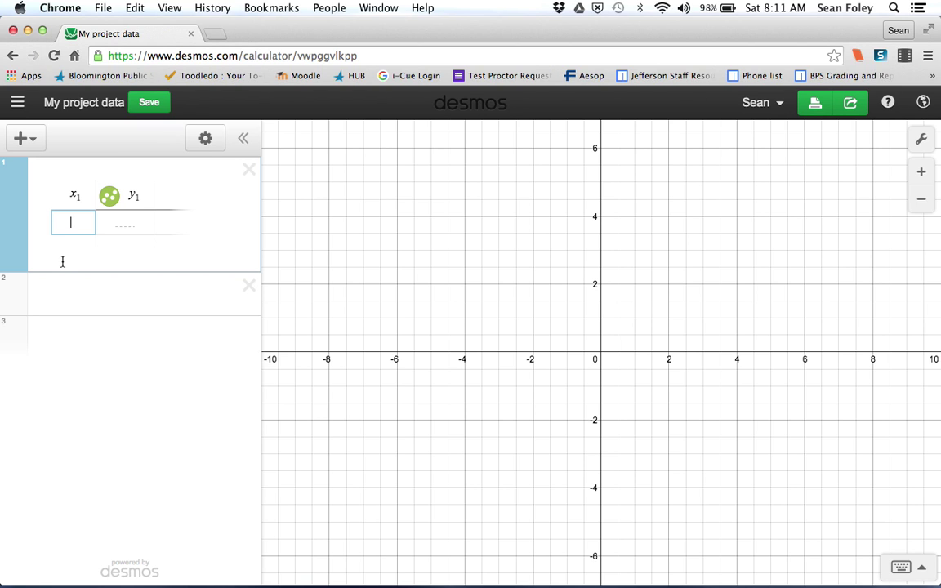
pyautogui.write('15')
pyautogui.click(130, 223)
pyautogui.write('65')
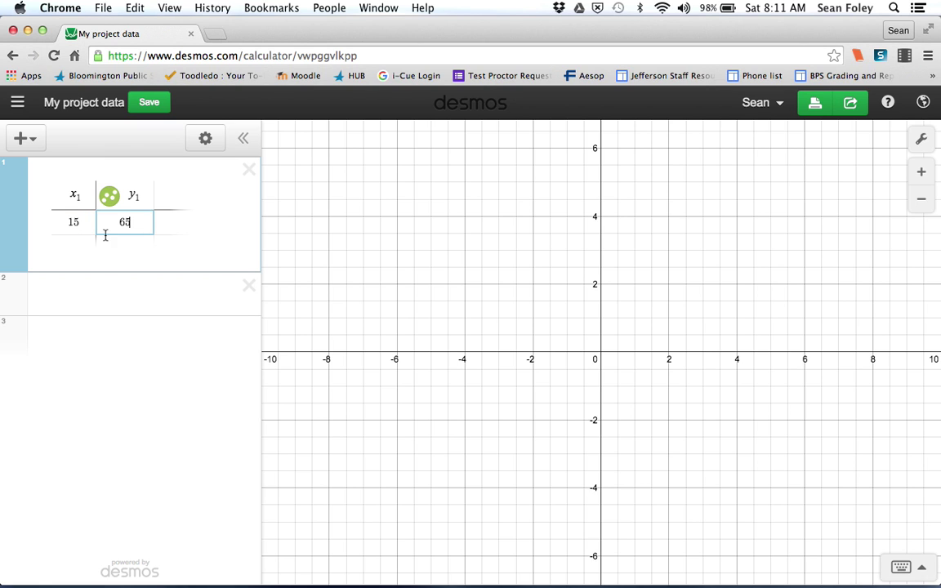
# Enter the data points (45, 68), (70, 71) and (90, 76) in the next three table rows.
pyautogui.click(74, 251)
pyautogui.write('45')
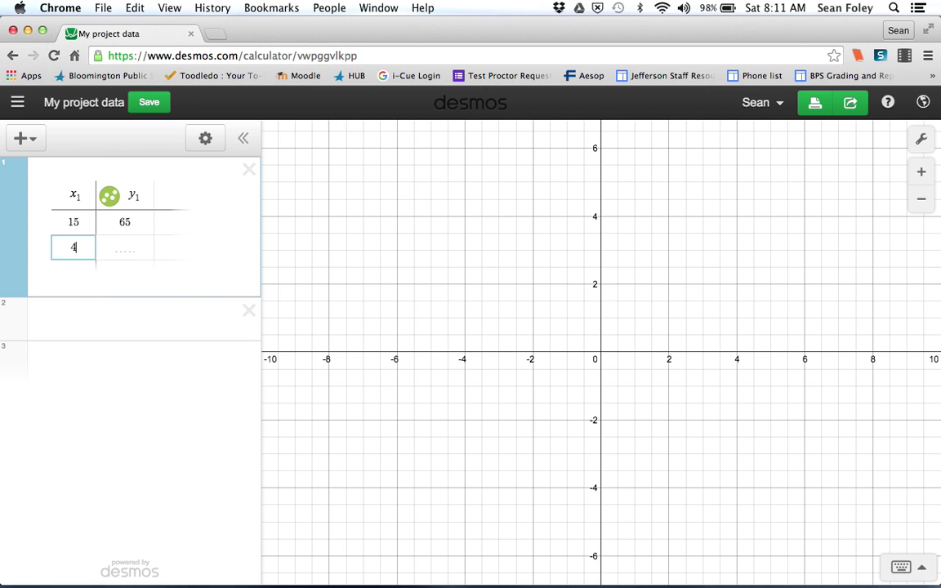
pyautogui.click(123, 246)
pyautogui.write('68')
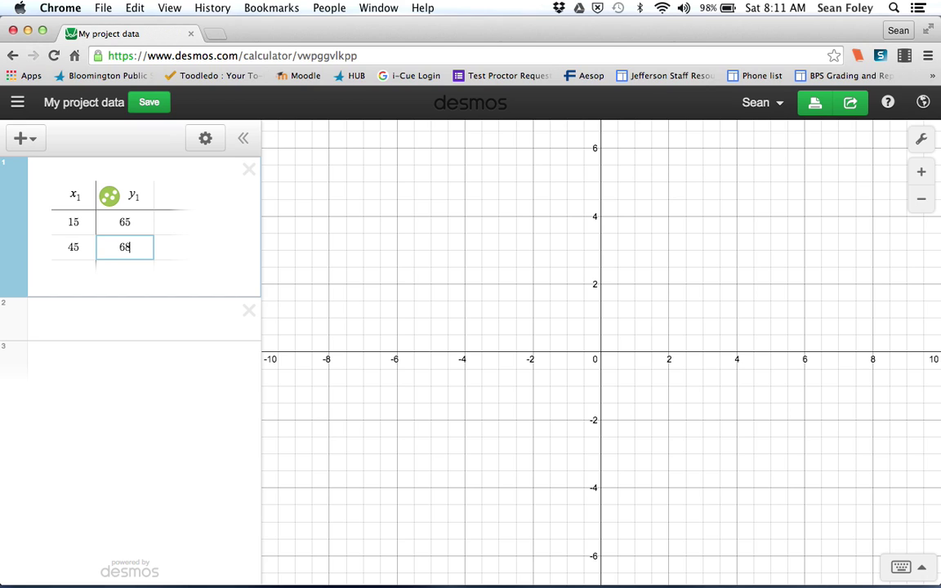
pyautogui.click(70, 274)
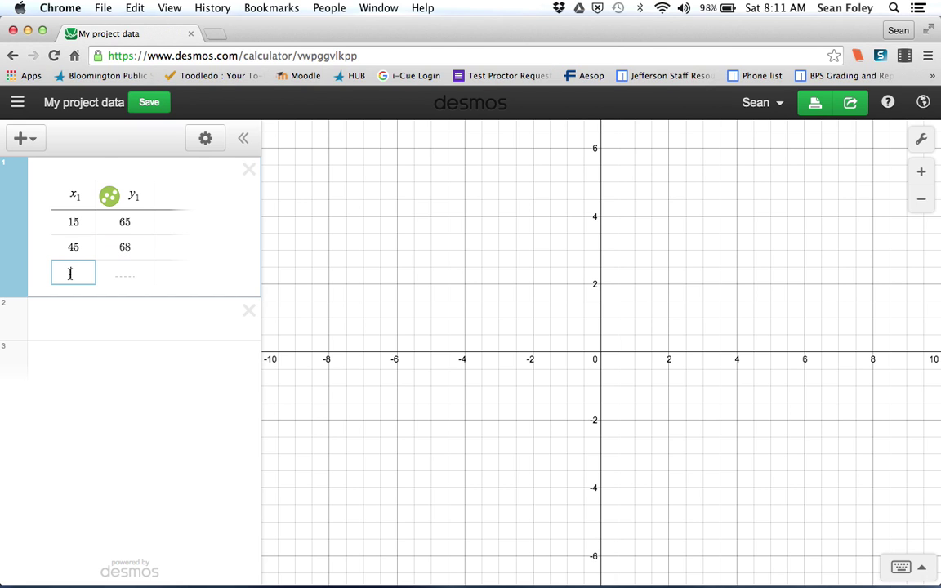
pyautogui.write('70')
pyautogui.click(125, 274)
pyautogui.write('71')
pyautogui.click(83, 299)
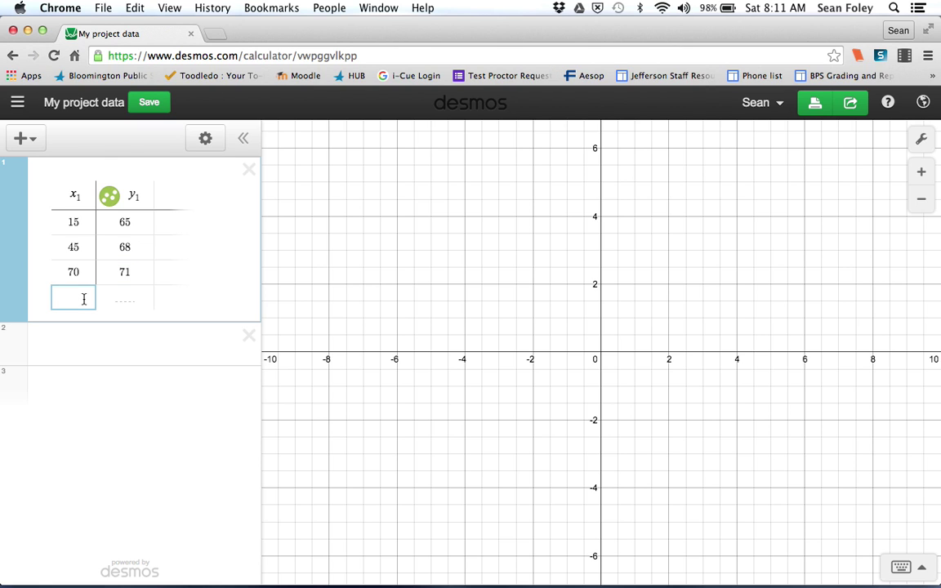
pyautogui.write('90')
pyautogui.click(134, 298)
pyautogui.write('76')
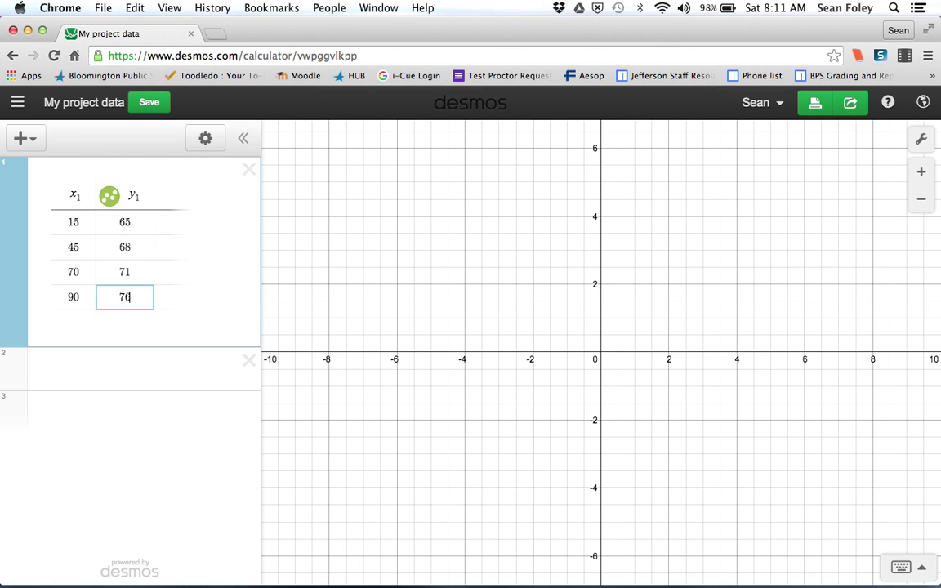
pyautogui.click(145, 334)
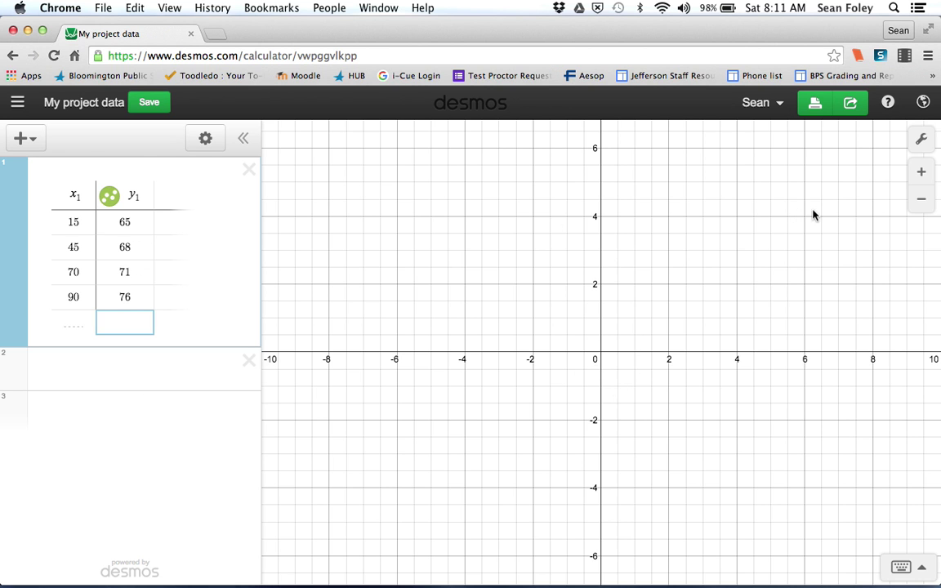
# Zoom out and pan the graph until all four plotted data points are in view.
pyautogui.click(920, 201)
pyautogui.click(921, 204)
pyautogui.click(921, 204)
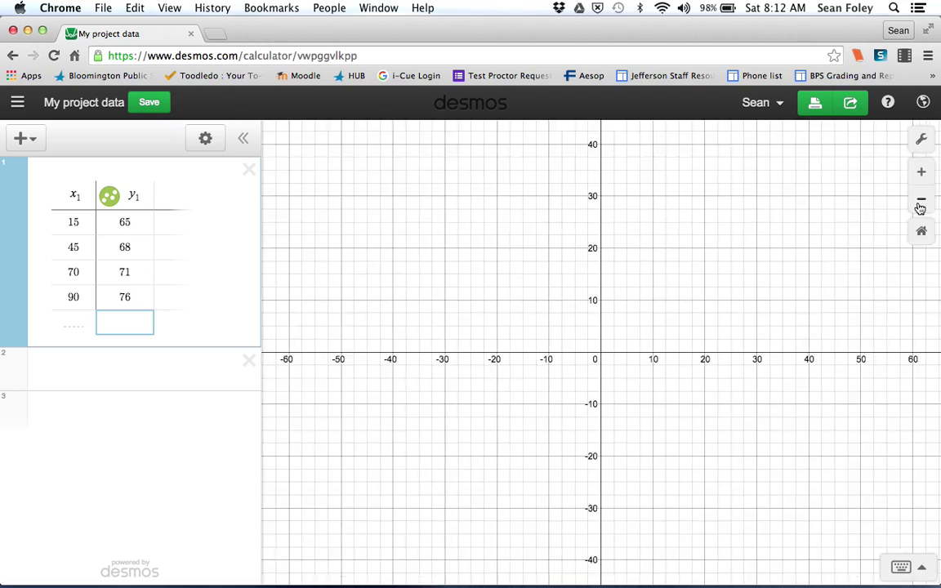
pyautogui.click(920, 205)
pyautogui.click(921, 204)
pyautogui.click(920, 173)
pyautogui.scroll(3, 805, 294)
pyautogui.moveTo(738, 312); pyautogui.dragTo(537, 374)
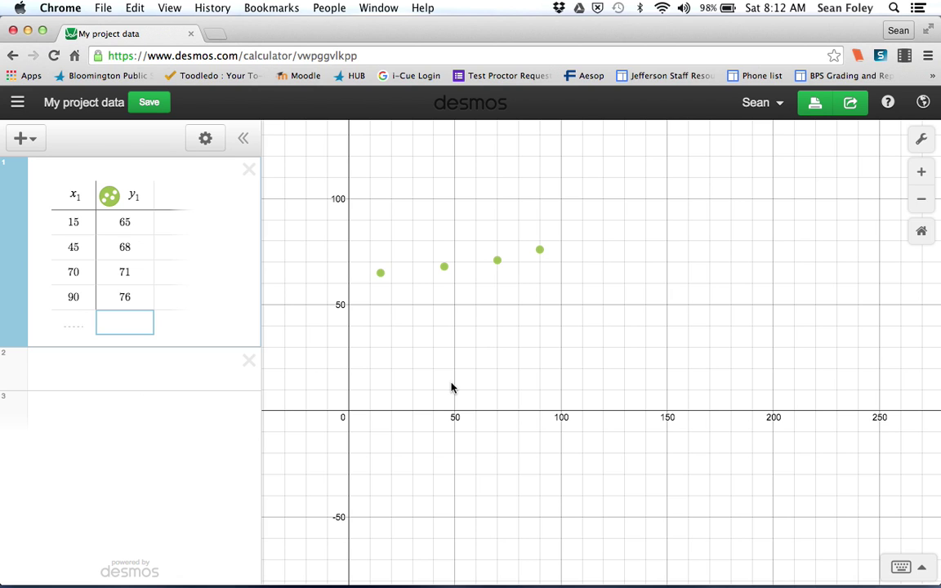
# Set the graph's x-axis range from -5 to 390.
pyautogui.click(919, 144)
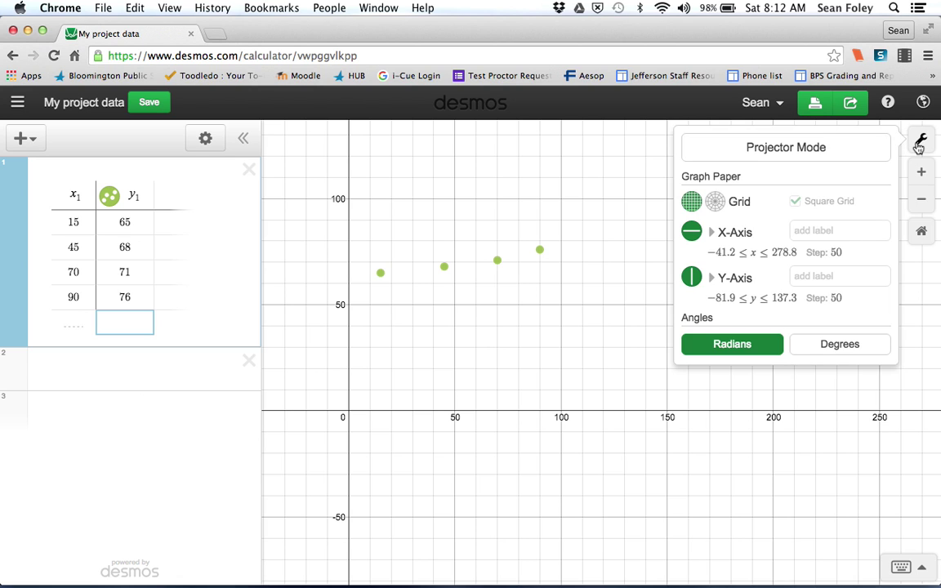
pyautogui.click(734, 257)
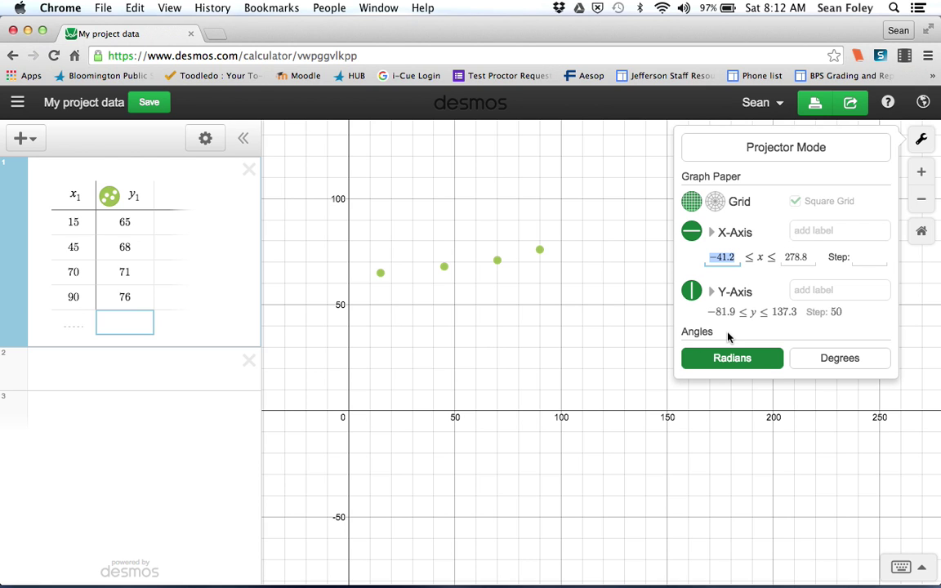
pyautogui.write('-5')
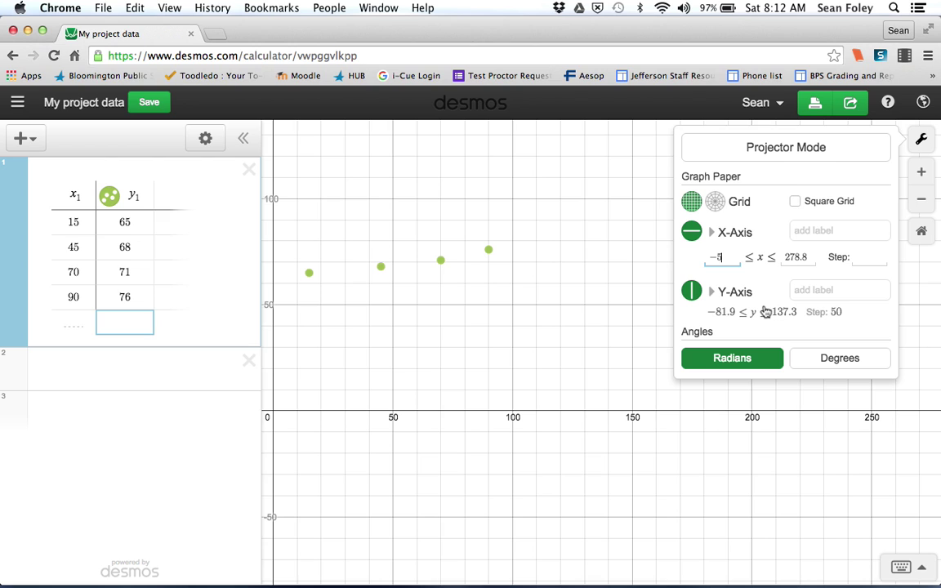
pyautogui.click(806, 259)
pyautogui.press('BackSpace')
pyautogui.press('BackSpace')
pyautogui.press('BackSpace')
pyautogui.press('BackSpace')
pyautogui.press('BackSpace')
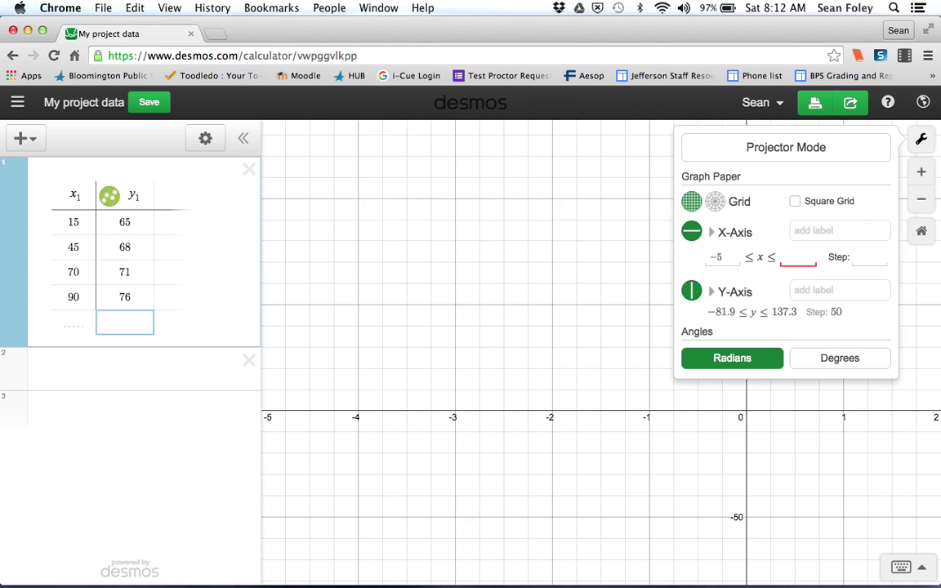
pyautogui.write('390')
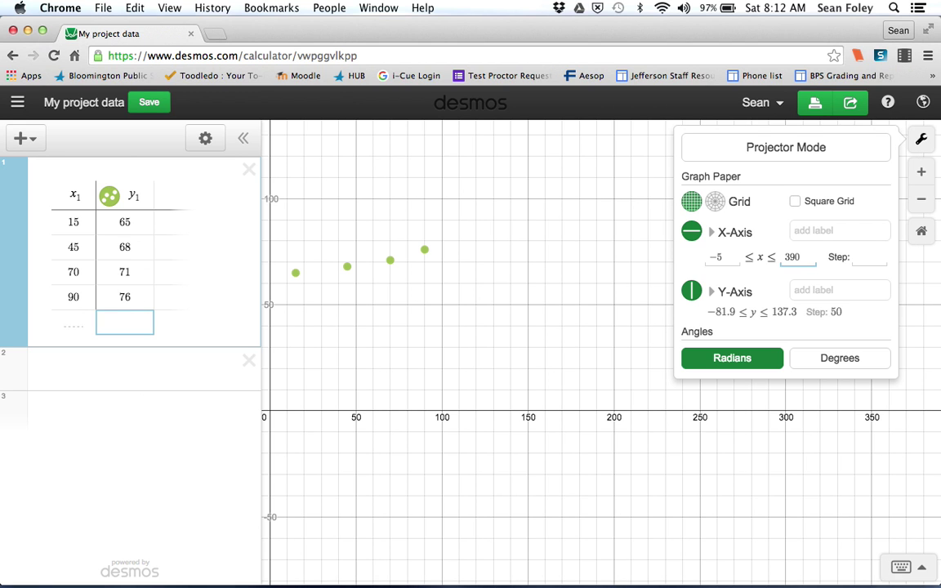
# Set the graph's y-axis range from -5 to 100 and close the graph settings.
pyautogui.click(730, 312)
pyautogui.write('0')
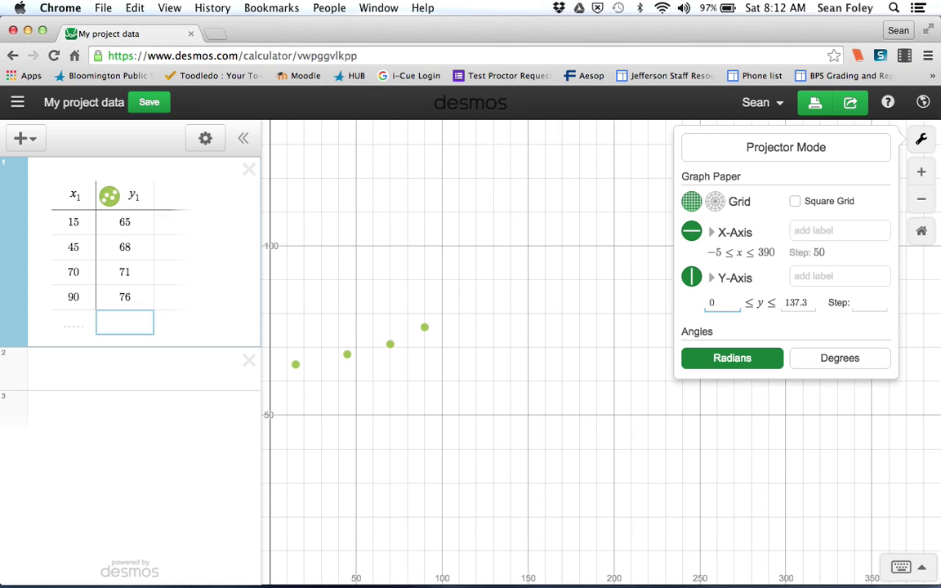
pyautogui.press('BackSpace')
pyautogui.write('-5')
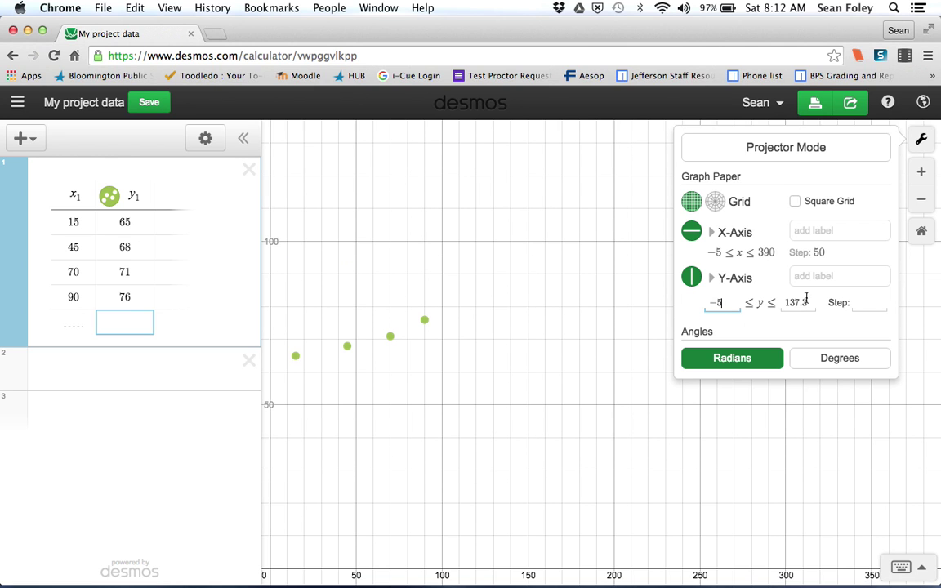
pyautogui.press('Tab')
pyautogui.write('100')
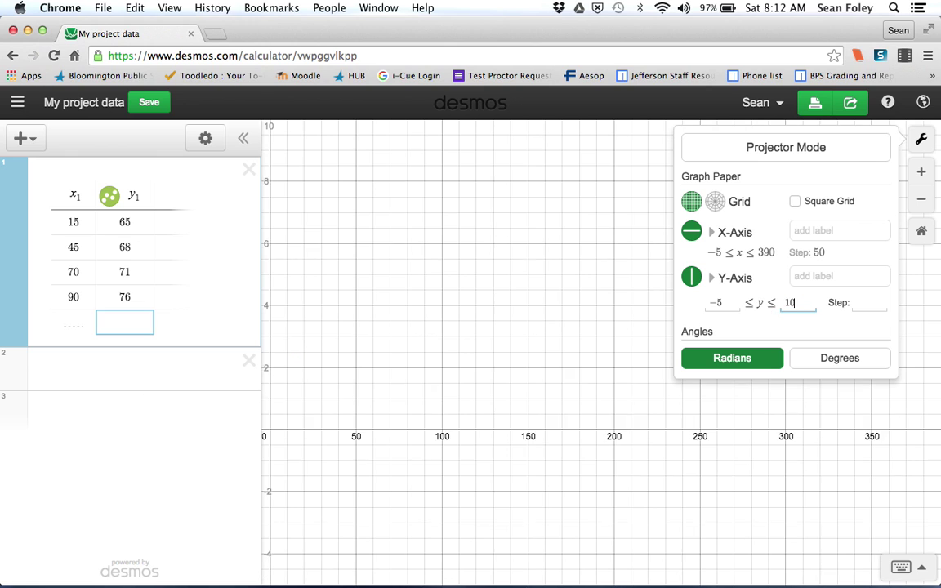
pyautogui.click(585, 393)
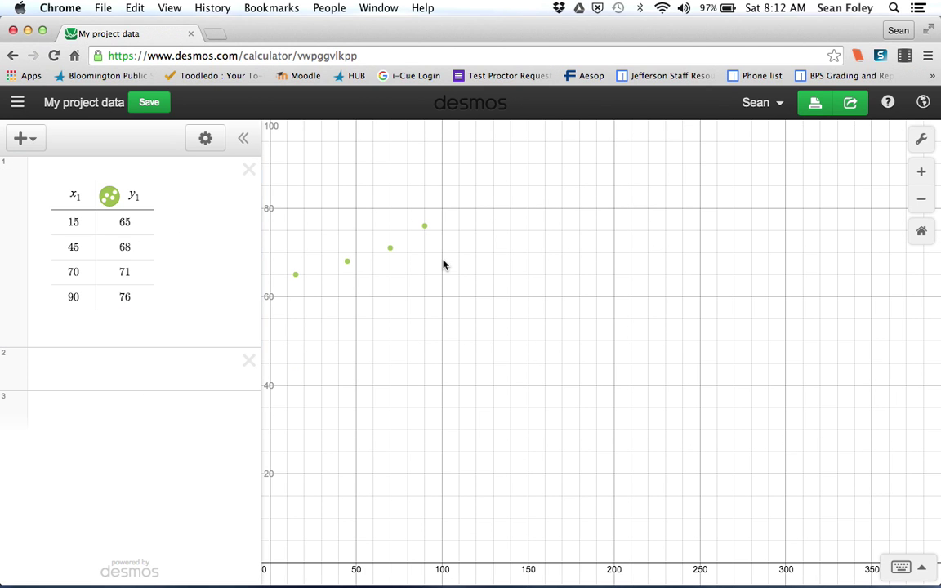
# Turn on Projector Mode for the graph and close the graph settings.
pyautogui.click(920, 144)
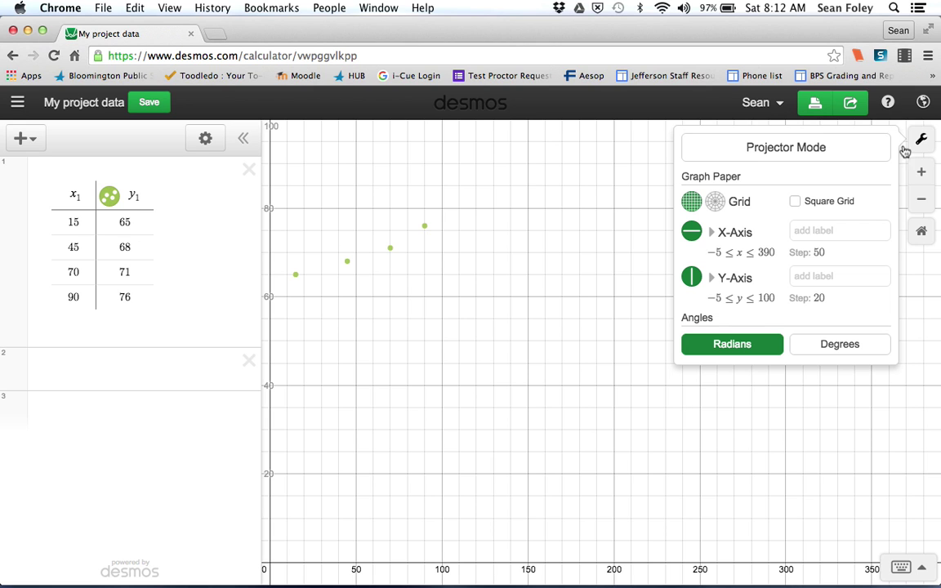
pyautogui.click(833, 150)
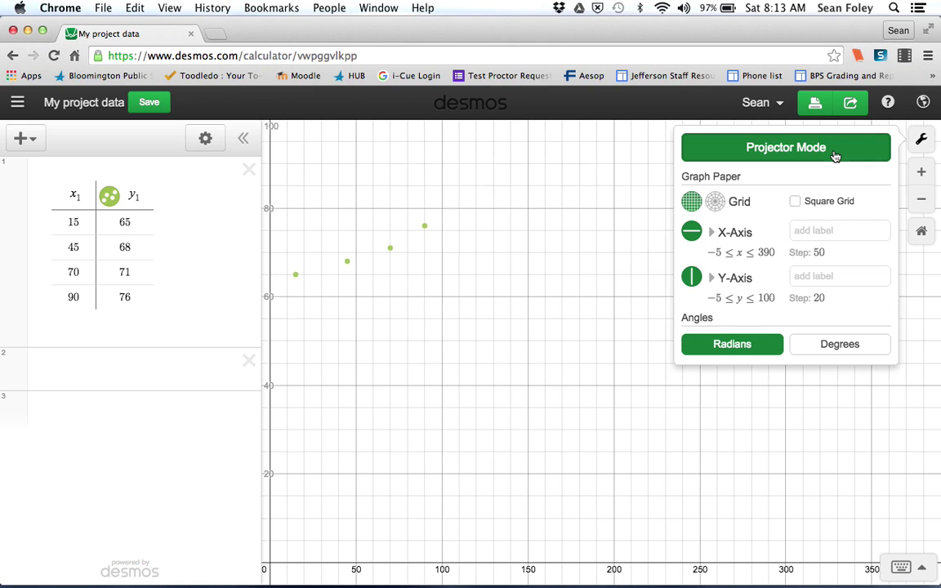
pyautogui.click(572, 310)
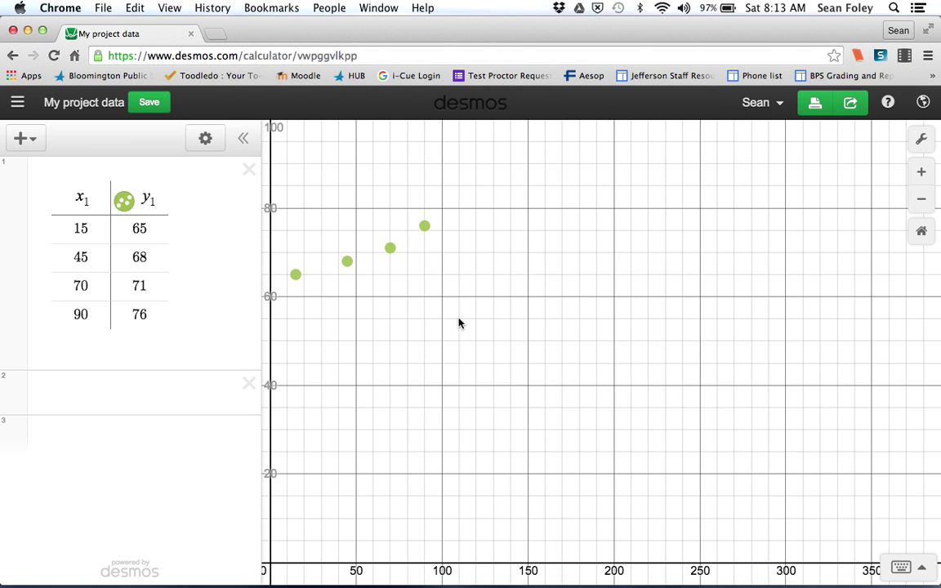
# Toggle the plotted points of the y1 column off and back on.
pyautogui.click(129, 203)
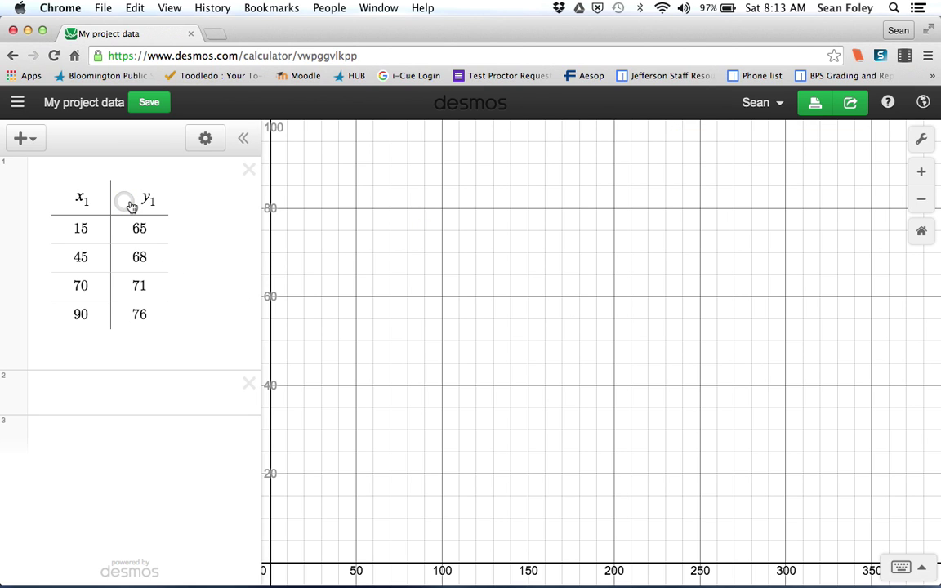
pyautogui.click(129, 203)
pyautogui.click(129, 204)
pyautogui.click(129, 204)
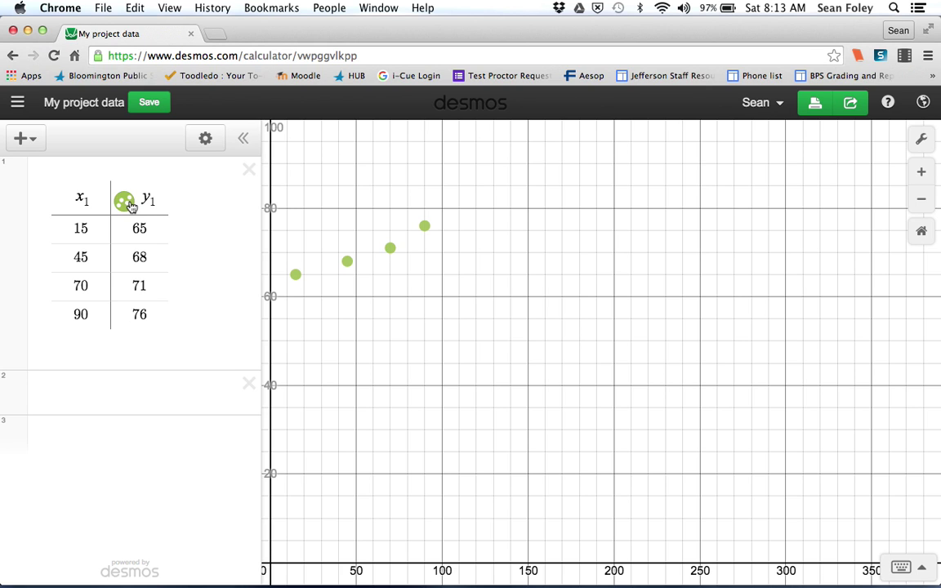
# Change the color of the y1 column's plotted points to blue and finish editing the list.
pyautogui.click(205, 145)
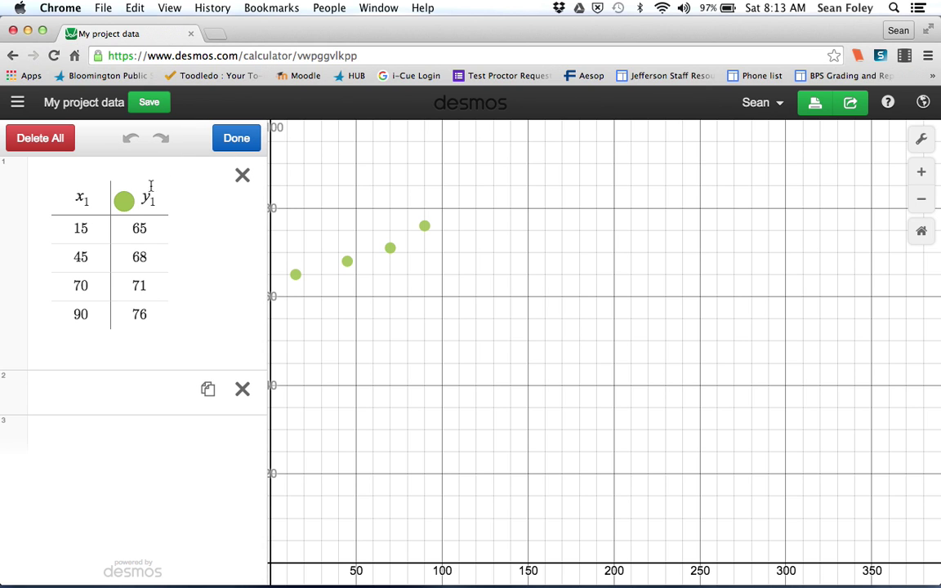
pyautogui.click(124, 202)
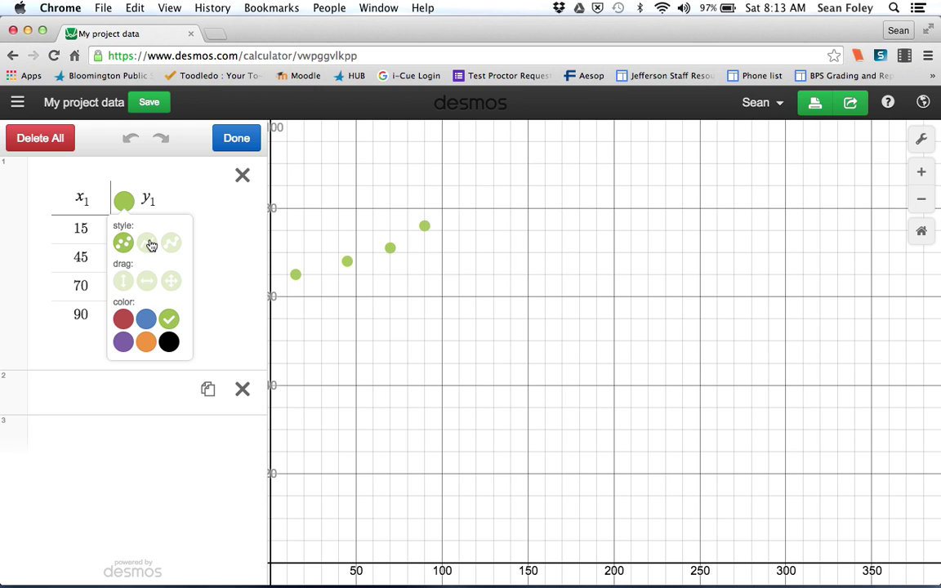
pyautogui.click(146, 320)
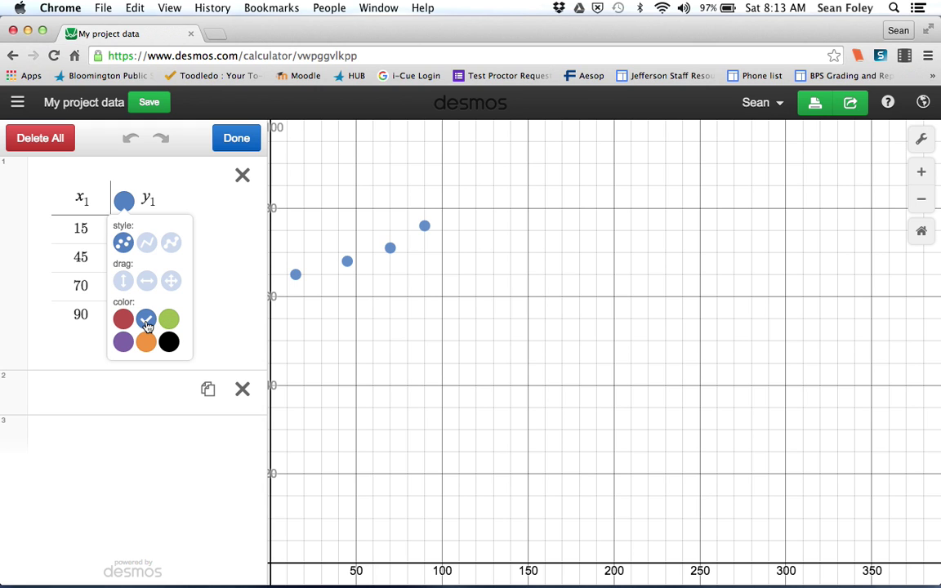
pyautogui.click(238, 140)
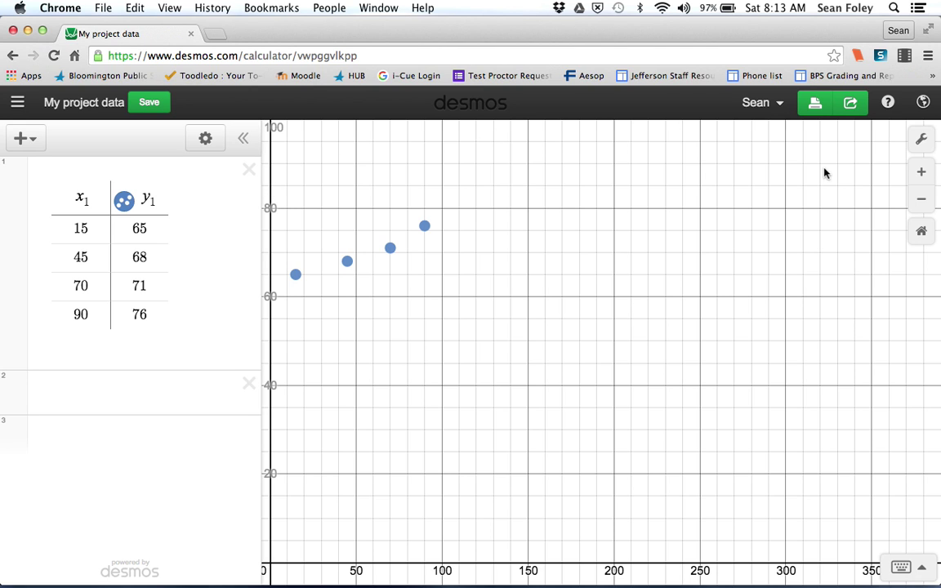
# Open the graph settings and start editing the x-axis label.
pyautogui.click(920, 140)
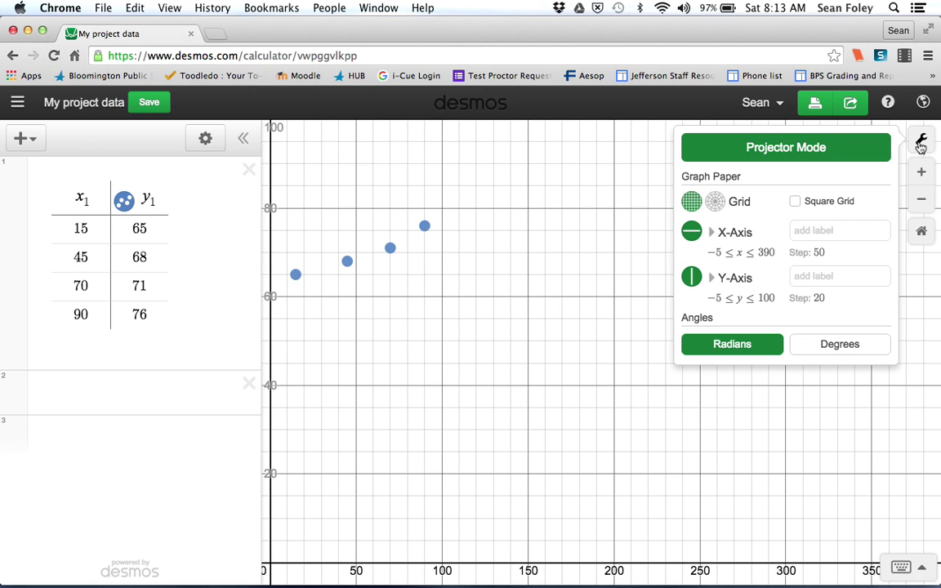
pyautogui.click(832, 231)
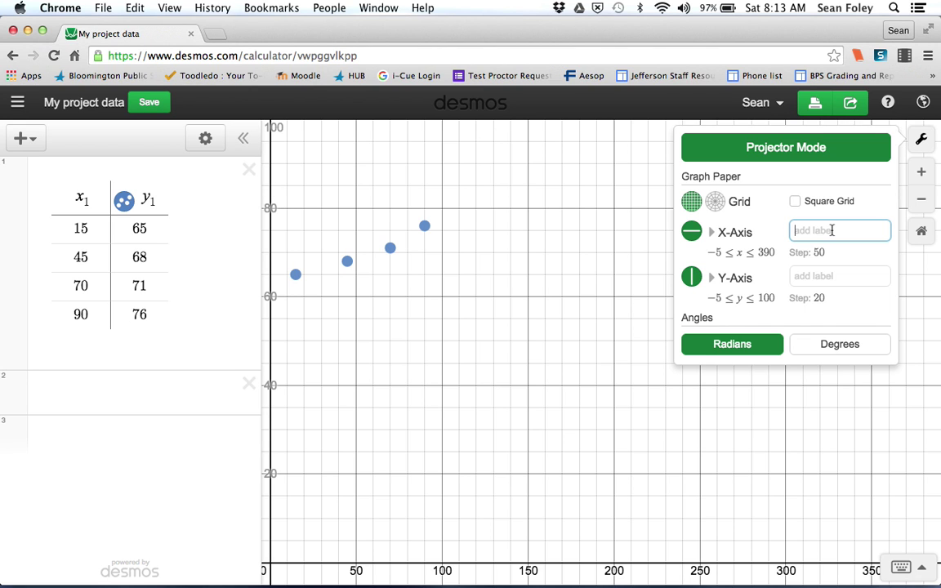
pyautogui.write('Average high temp')
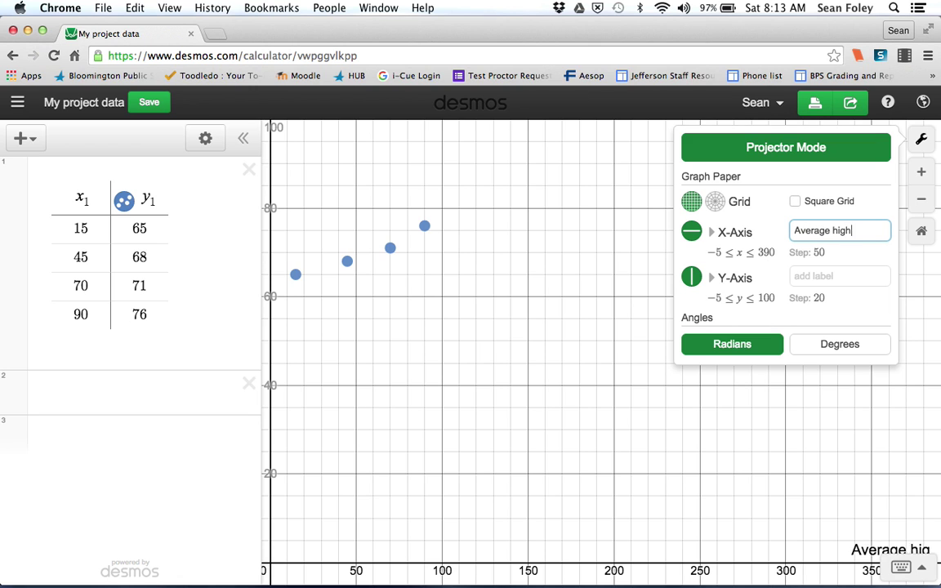
pyautogui.press('BackSpace')
pyautogui.press('BackSpace')
pyautogui.press('BackSpace')
pyautogui.press('BackSpace')
pyautogui.press('BackSpace')
pyautogui.press('BackSpace')
pyautogui.press('BackSpace')
pyautogui.press('BackSpace')
pyautogui.press('BackSpace')
pyautogui.press('BackSpace')
pyautogui.press('BackSpace')
pyautogui.press('BackSpace')
pyautogui.press('BackSpace')
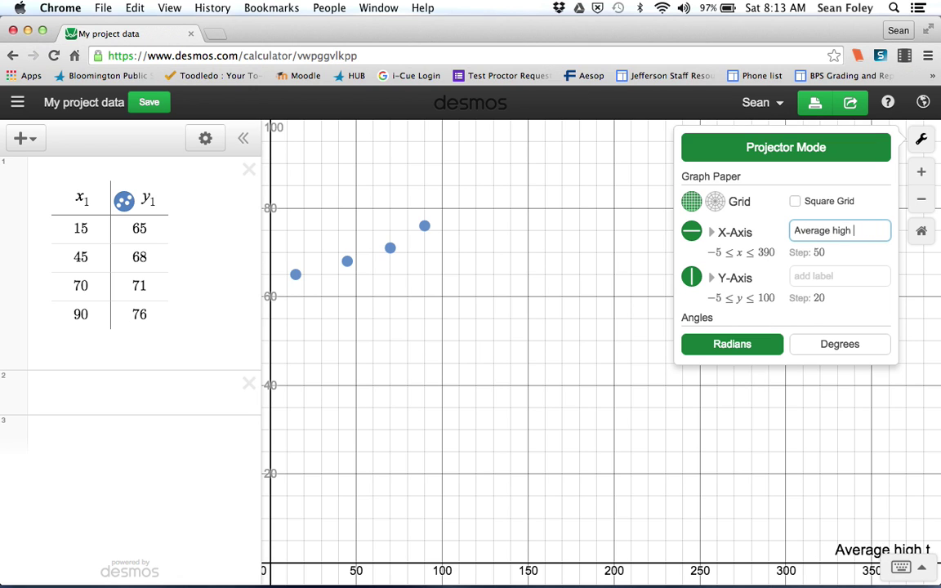
pyautogui.press('BackSpace')
pyautogui.press('BackSpace')
pyautogui.press('BackSpace')
pyautogui.press('BackSpace')
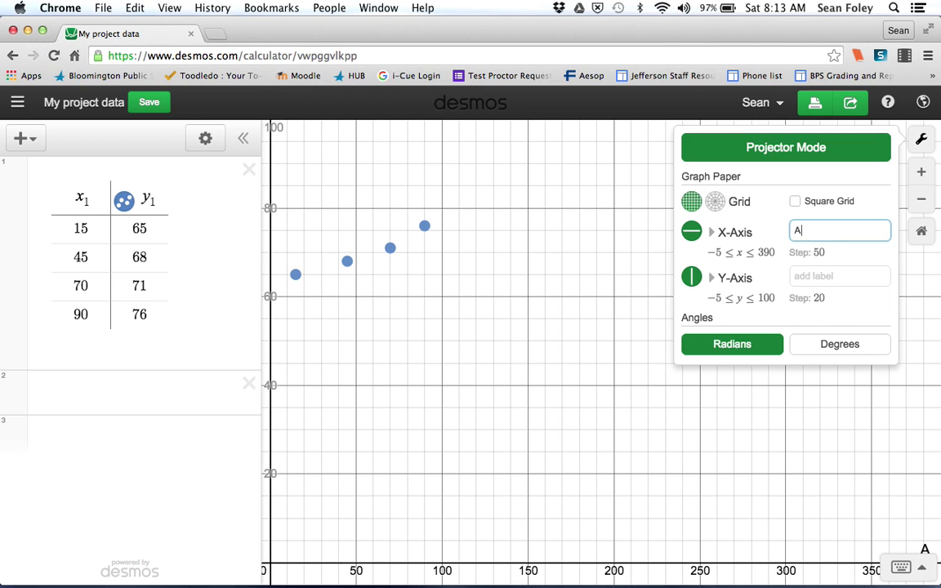
# Label the x-axis "Day of the year" and the y-axis "Avg. High Temp. in Minneapolis".
pyautogui.write('Day of the year')
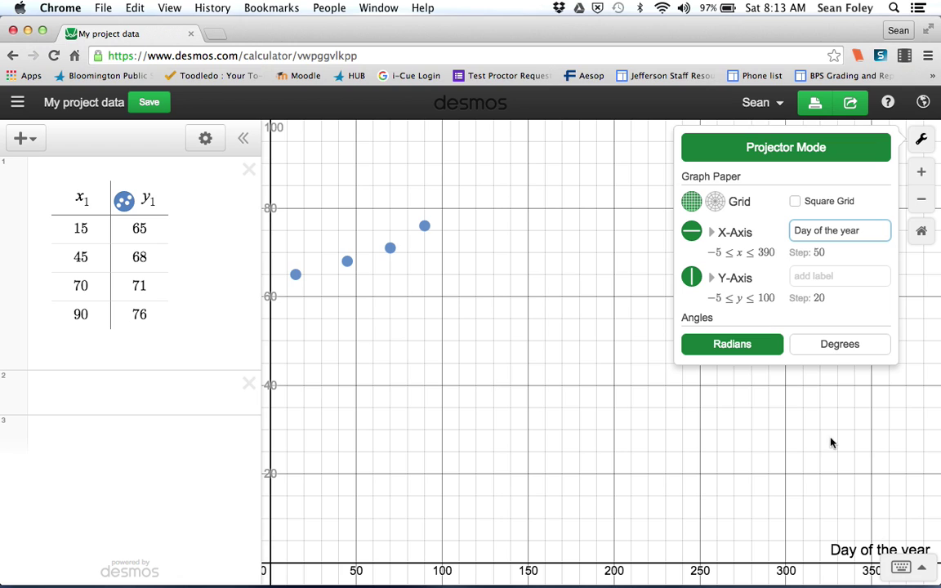
pyautogui.click(822, 277)
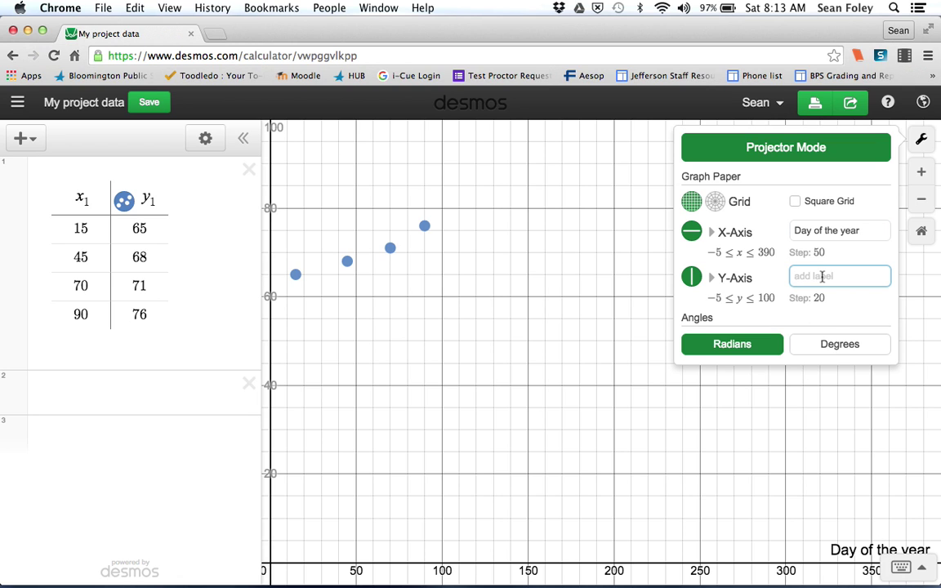
pyautogui.write('Avg. High')
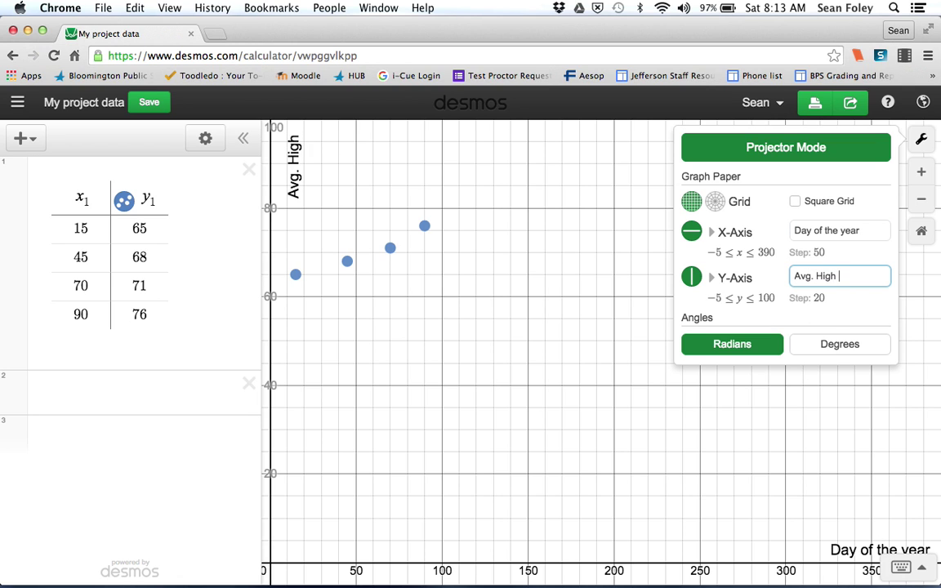
pyautogui.write(' Temp')
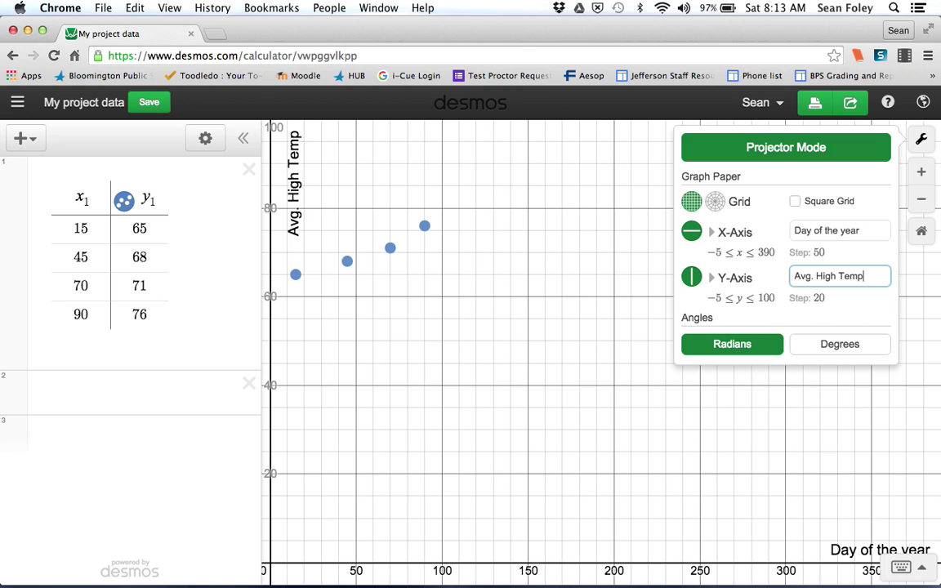
pyautogui.write('. in Mne')
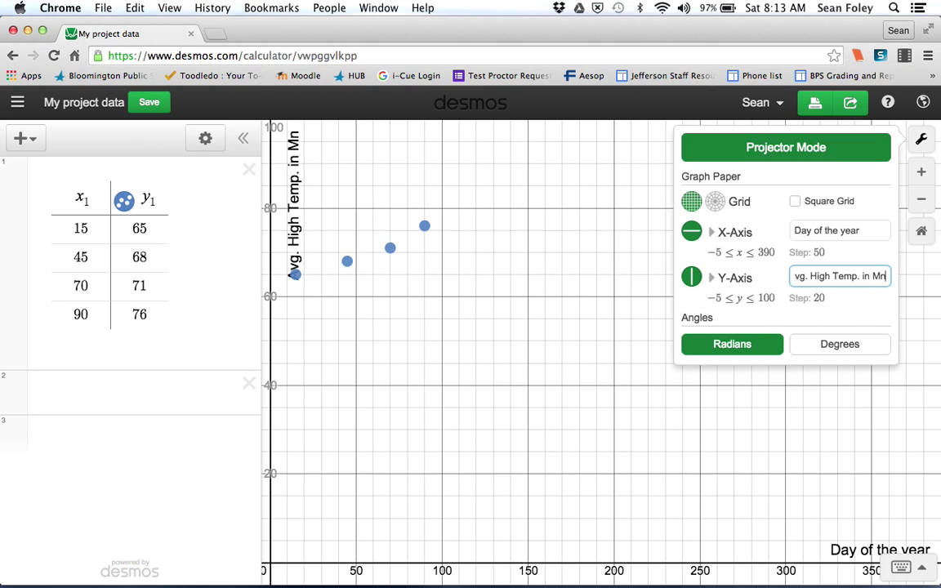
pyautogui.press('BackSpace')
pyautogui.press('BackSpace')
pyautogui.write('inneapolis')
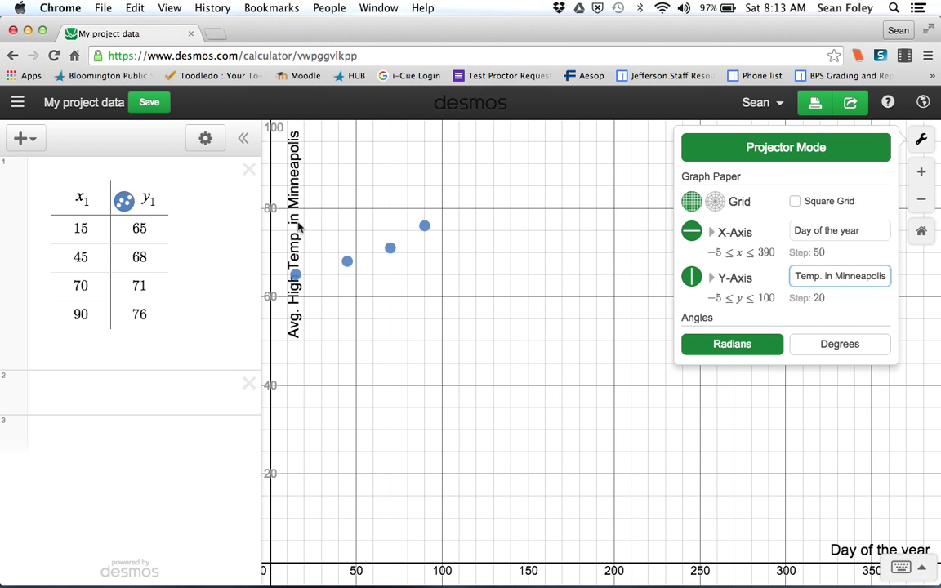
# Shift the graph slightly to the right to make room for the y-axis numbers, and save the graph.
pyautogui.moveTo(278, 210); pyautogui.dragTo(314, 231)
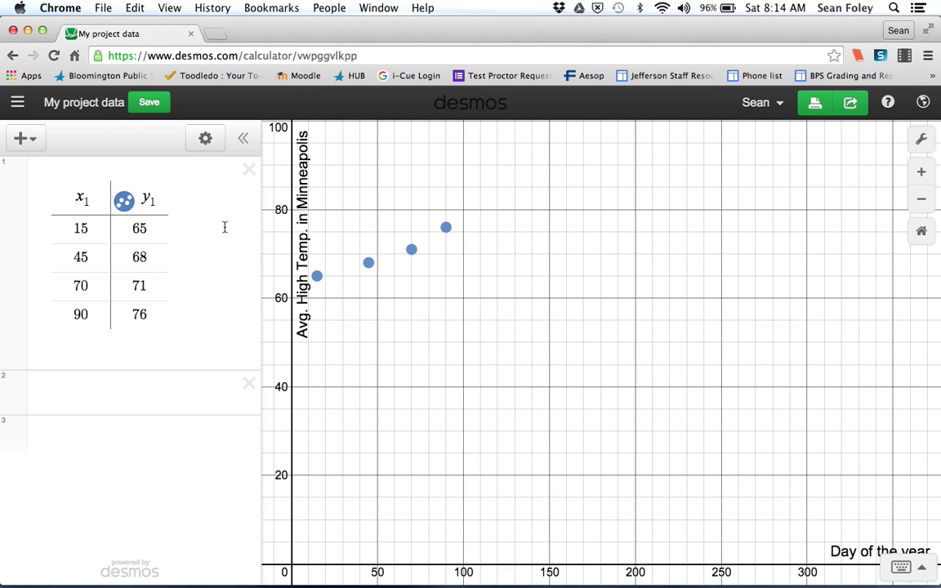
pyautogui.click(150, 103)
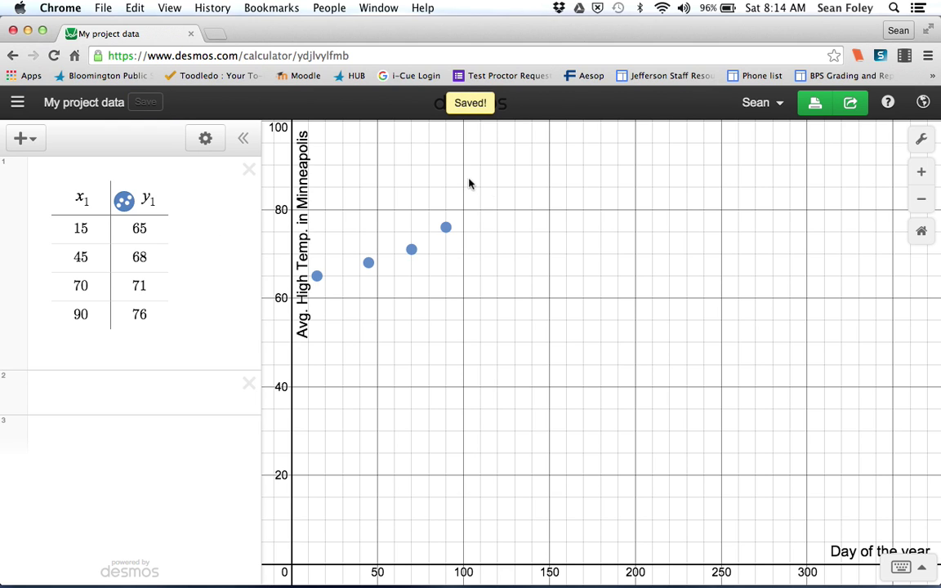
# Preview the saved graph "My project data" among the saved graphs, then return to the current graph without opening it.
pyautogui.click(13, 103)
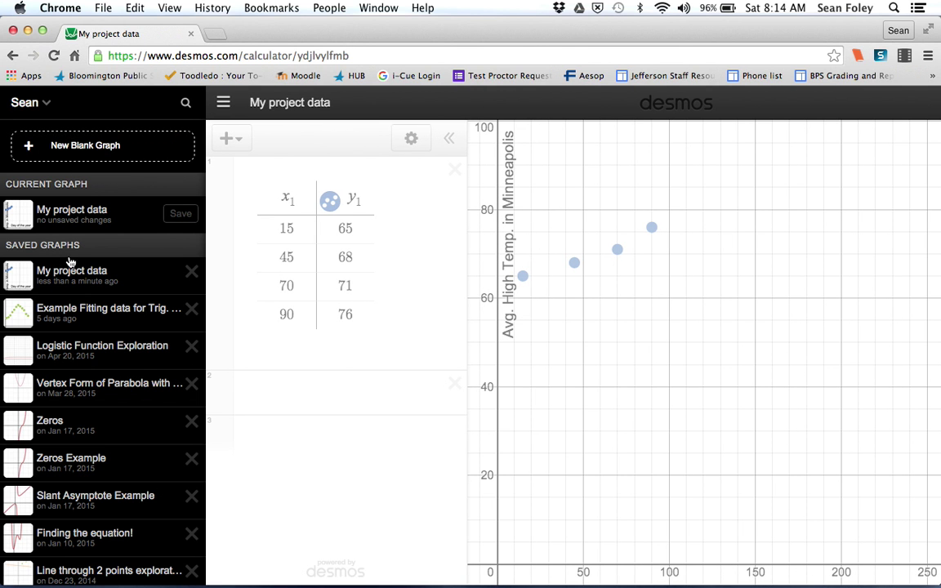
pyautogui.click(65, 278)
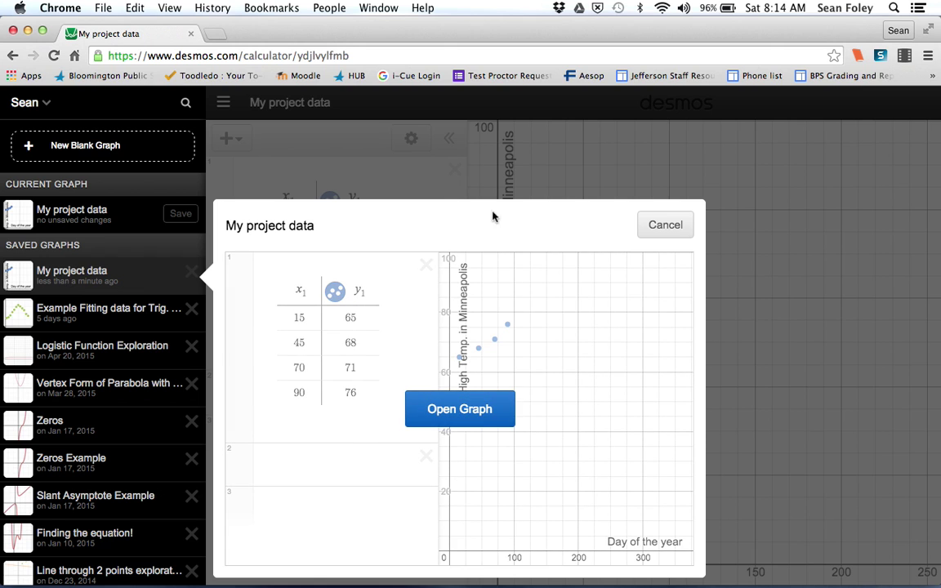
pyautogui.click(666, 229)
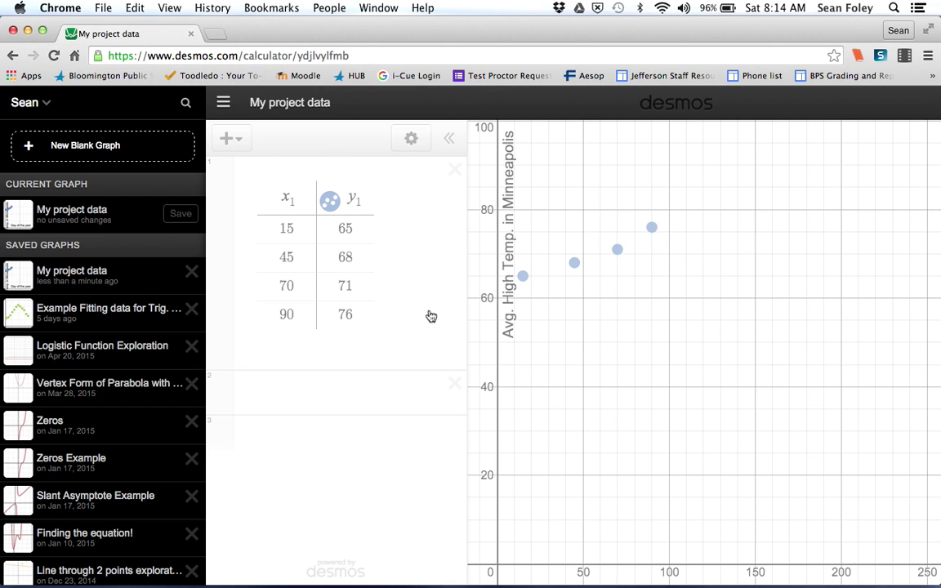
pyautogui.click(589, 350)
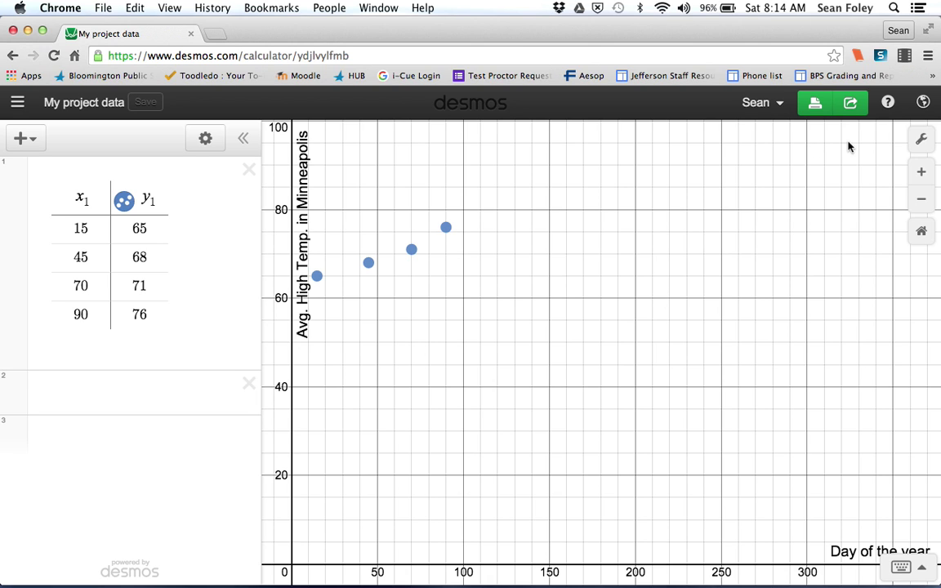
# Show the graph's sharing options and select the entire share link.
pyautogui.click(849, 106)
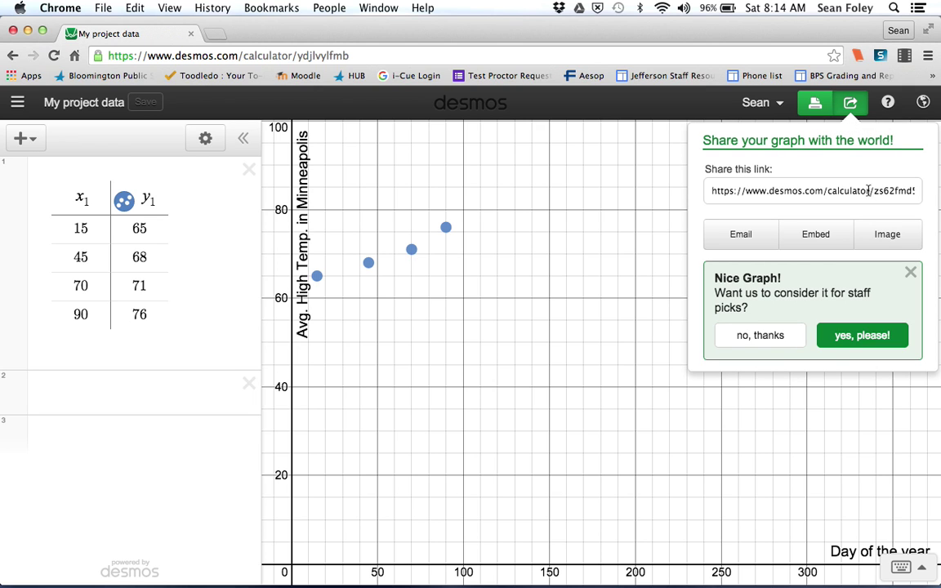
pyautogui.moveTo(712, 191); pyautogui.dragTo(934, 192)
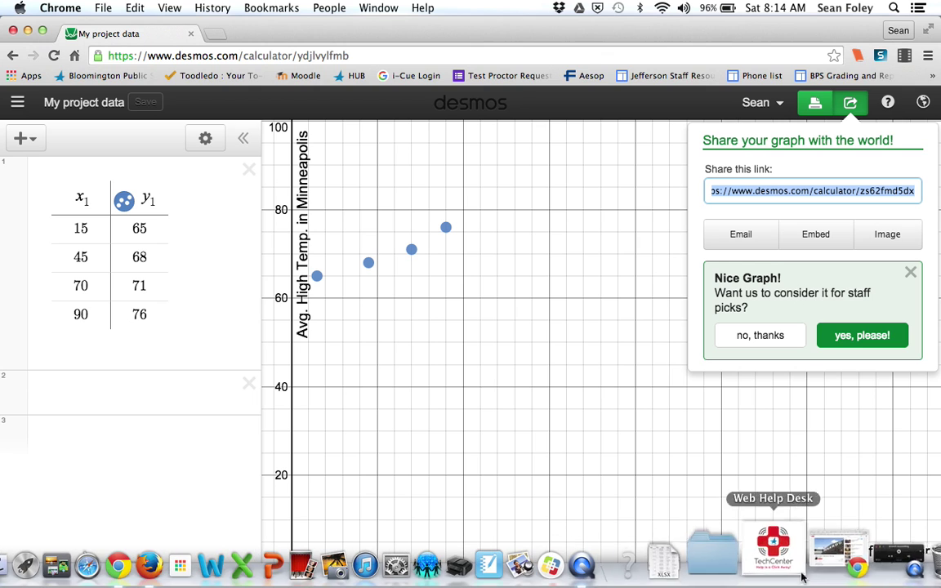
pyautogui.click(848, 555)
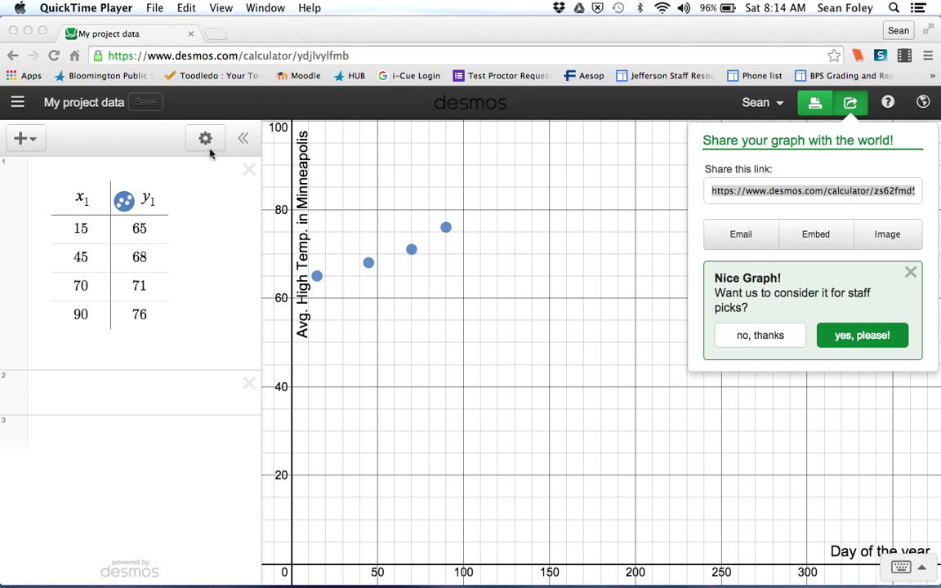